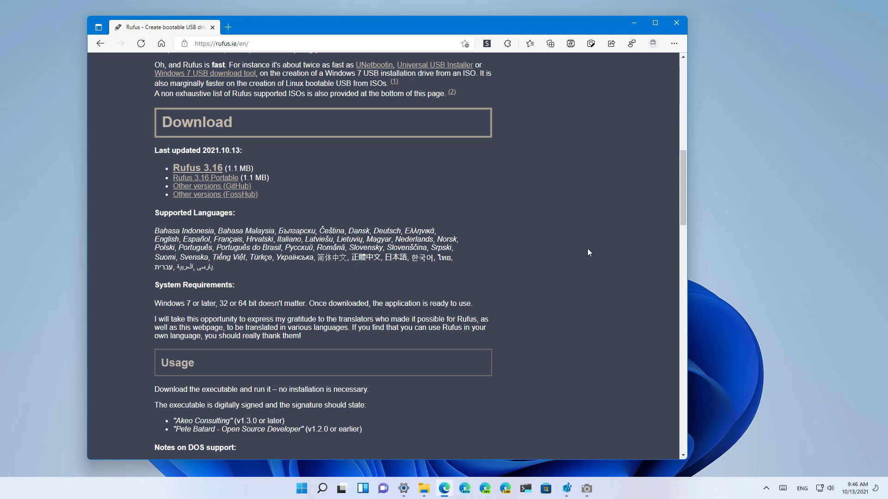
scroll(587, 249, up, 2)
scroll(588, 248, down, 2)
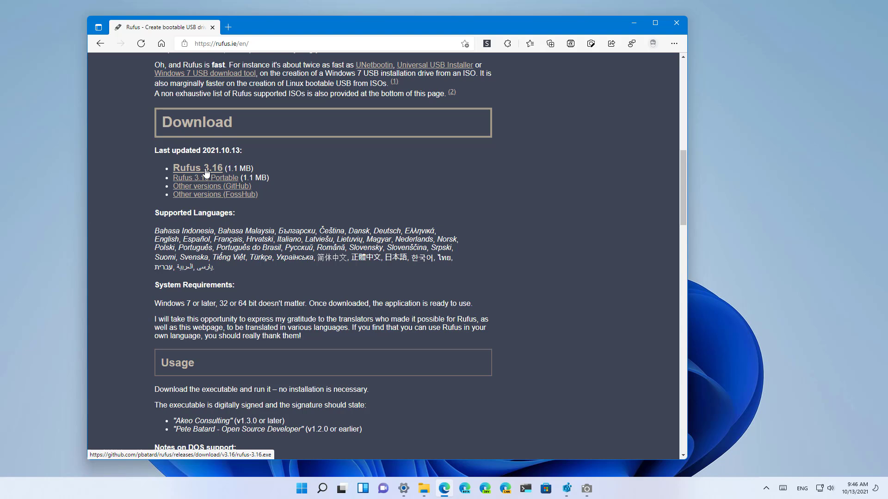
- Download Rufus 3.16 in Edge and save it to Downloads as rufus-3.16 (1).exe
click(206, 169)
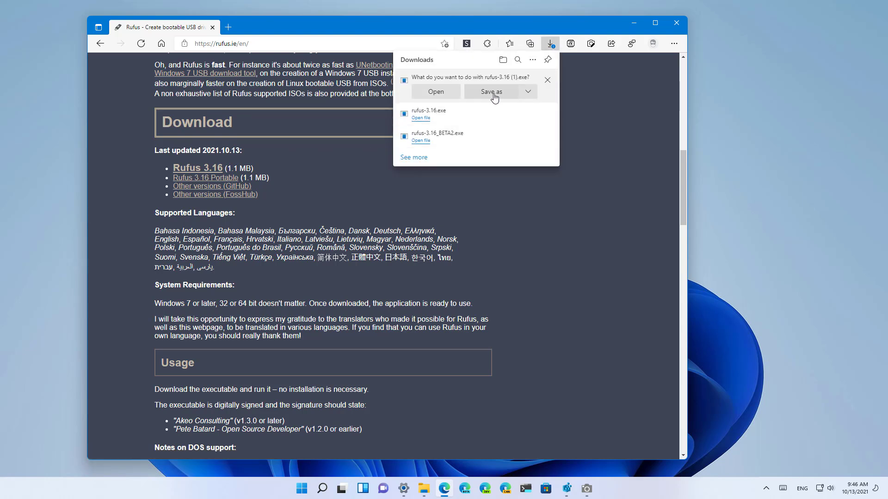
click(492, 91)
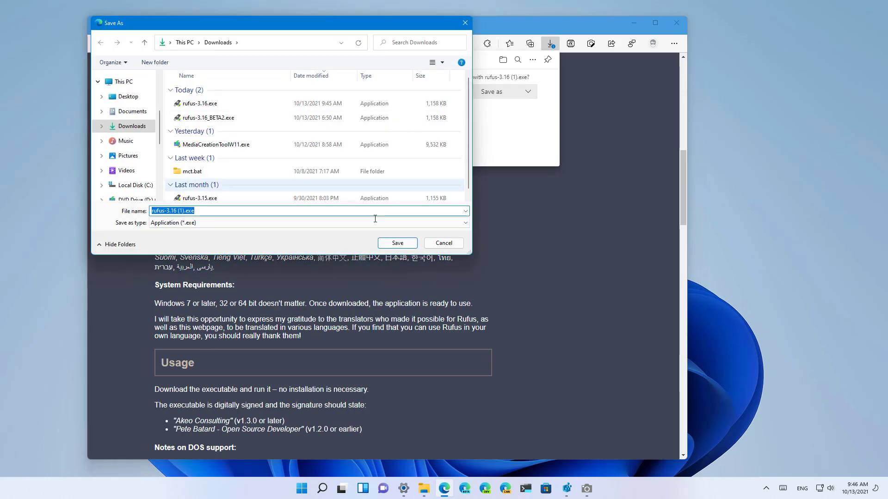
click(398, 243)
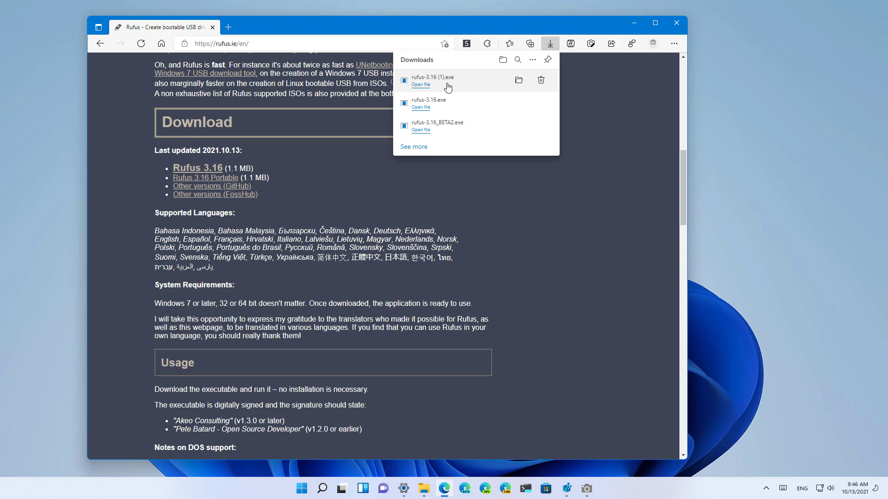
- Launch Rufus with admin rights and switch the boot selection to DOWNLOAD
click(421, 84)
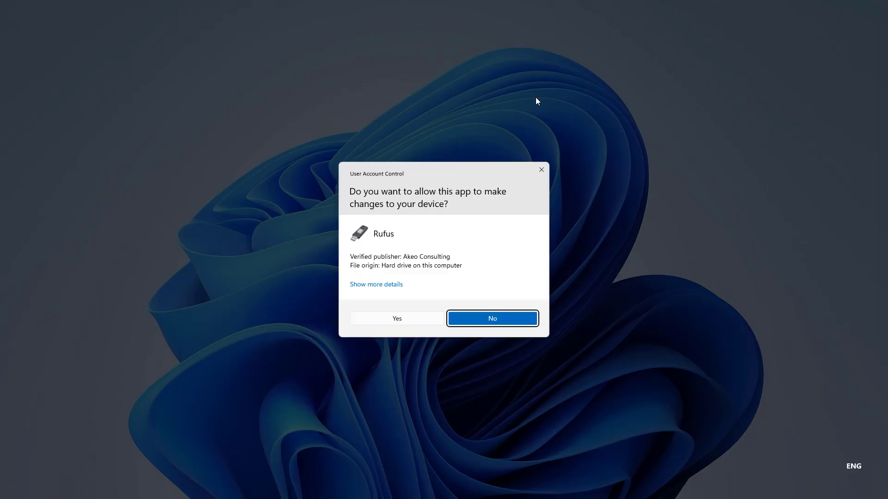
click(404, 319)
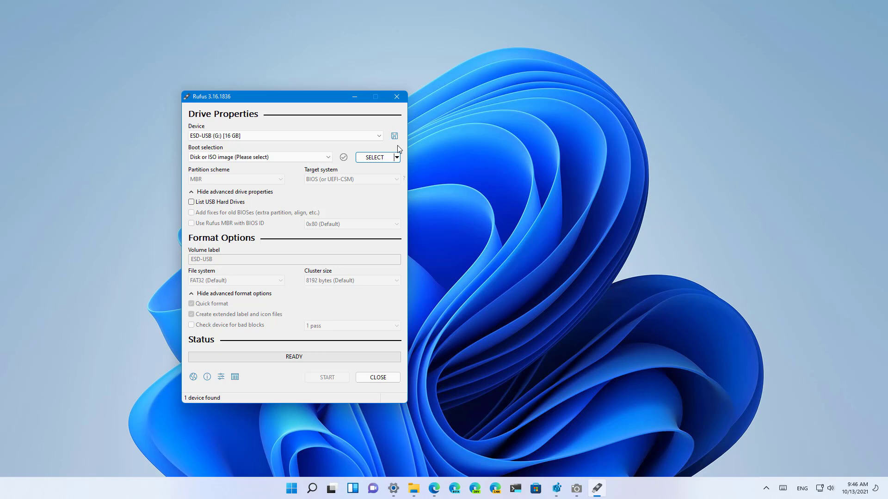
click(396, 158)
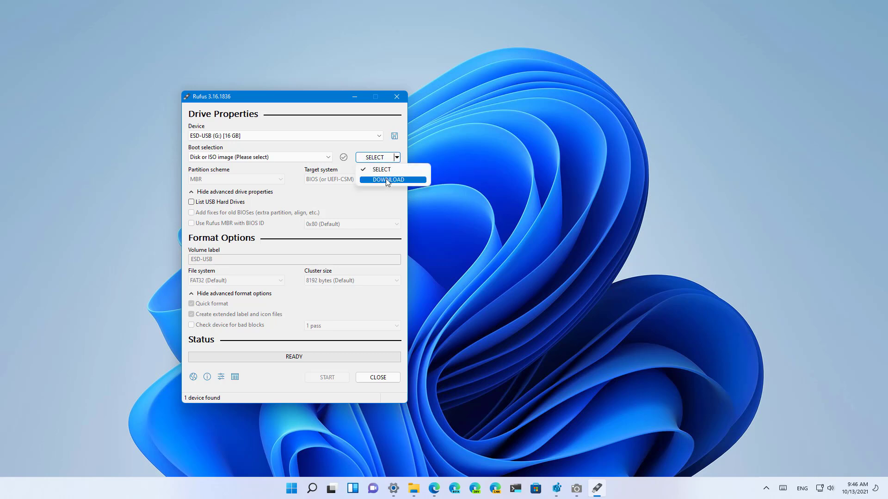
click(386, 180)
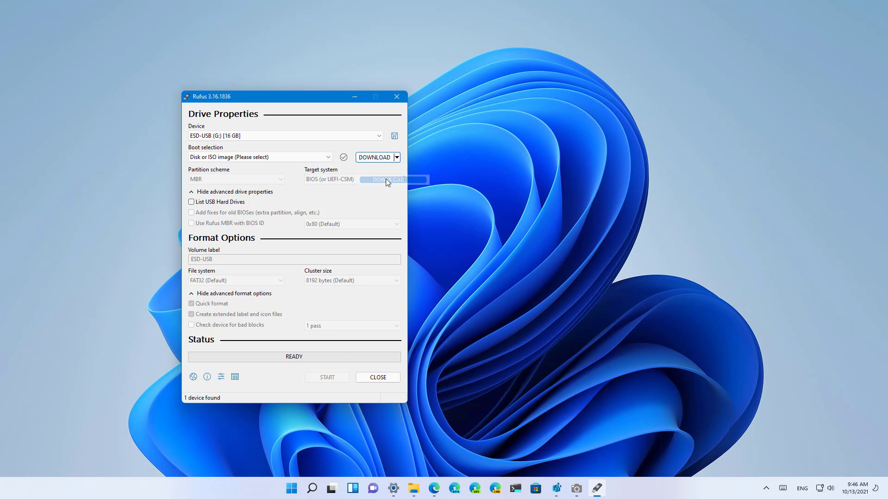
- Pick Windows 11, 21H2, Home/Pro, English in the ISO downloader, then close it without downloading
click(374, 157)
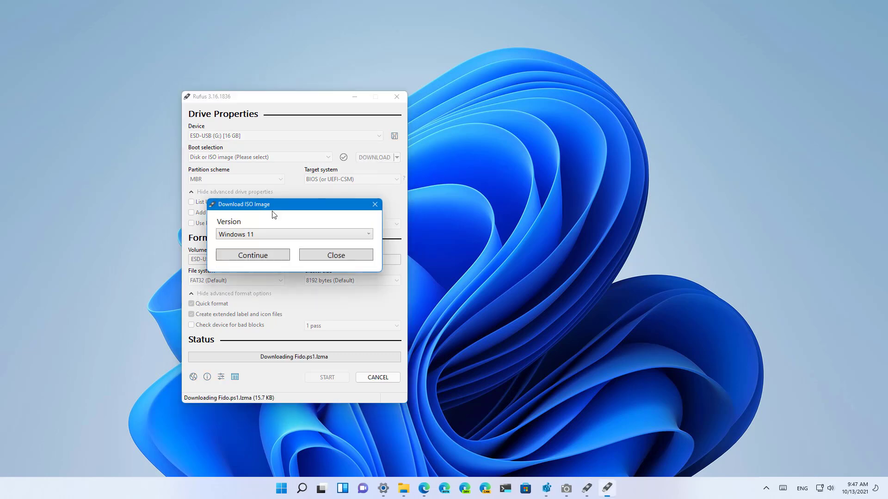
click(243, 257)
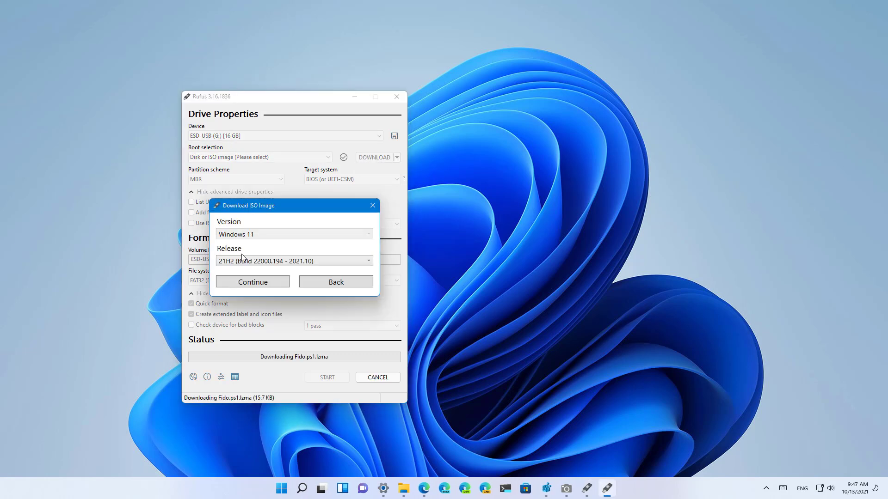
click(249, 261)
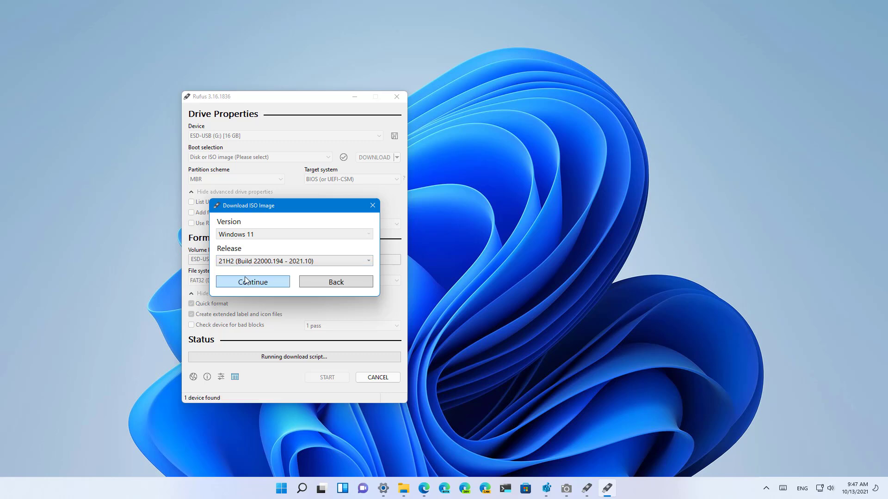
click(248, 283)
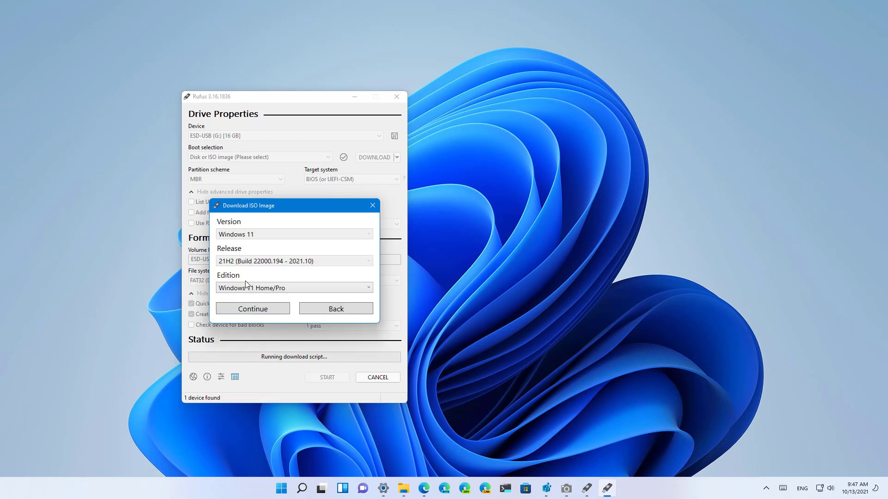
click(256, 309)
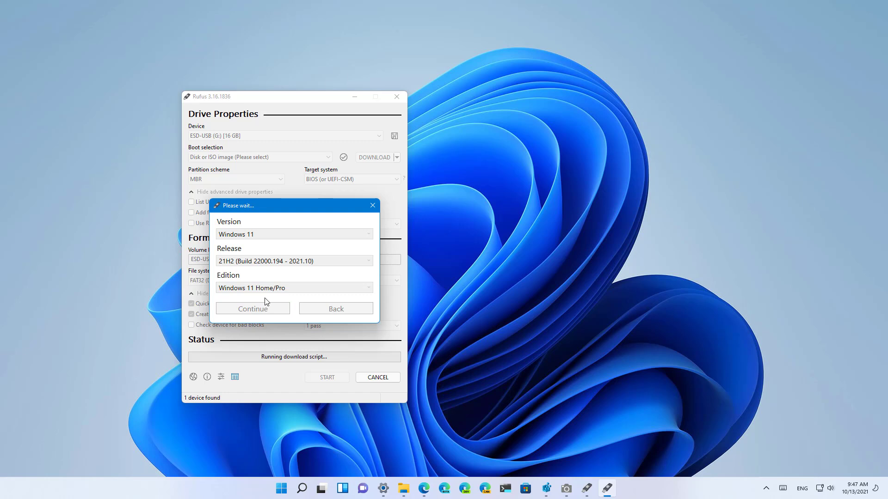
click(264, 316)
scroll(250, 337, up, 1)
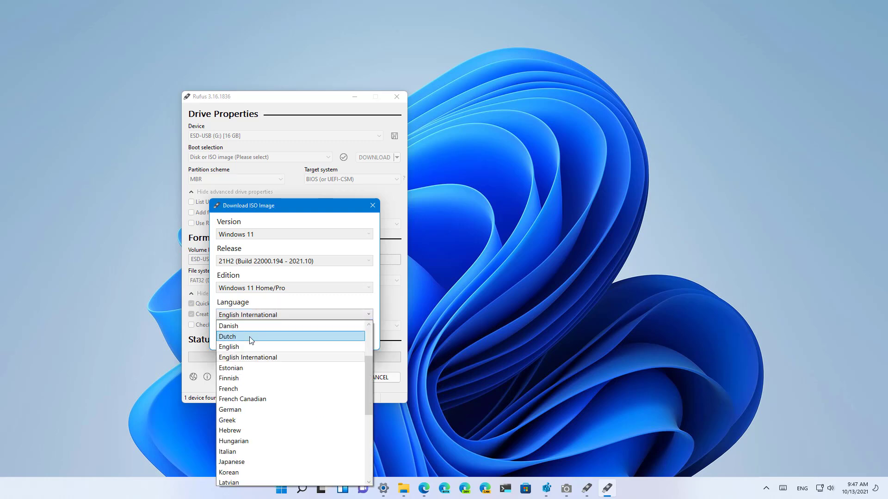
click(247, 347)
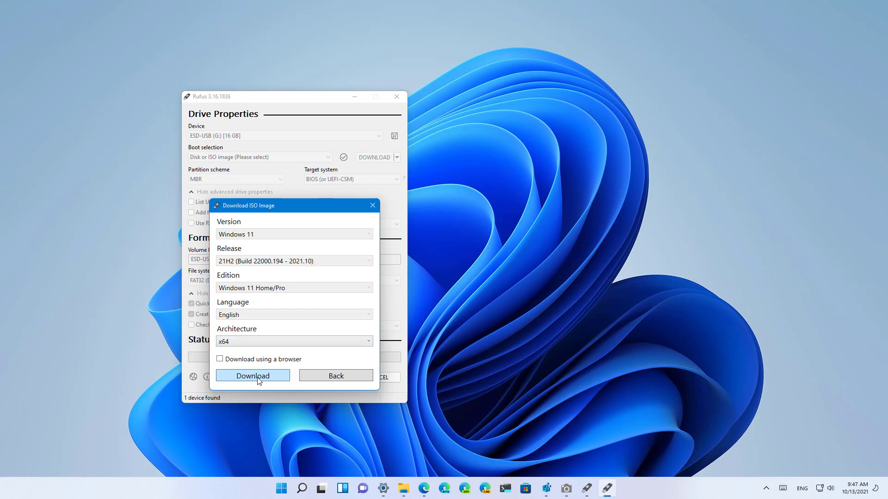
click(373, 206)
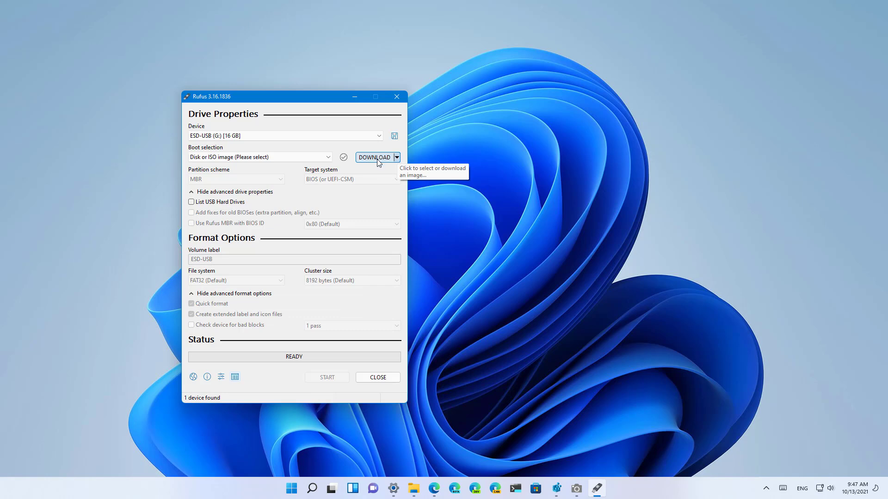
- Keep Rufus update checks at Daily (Default) and close the update policy settings
click(221, 377)
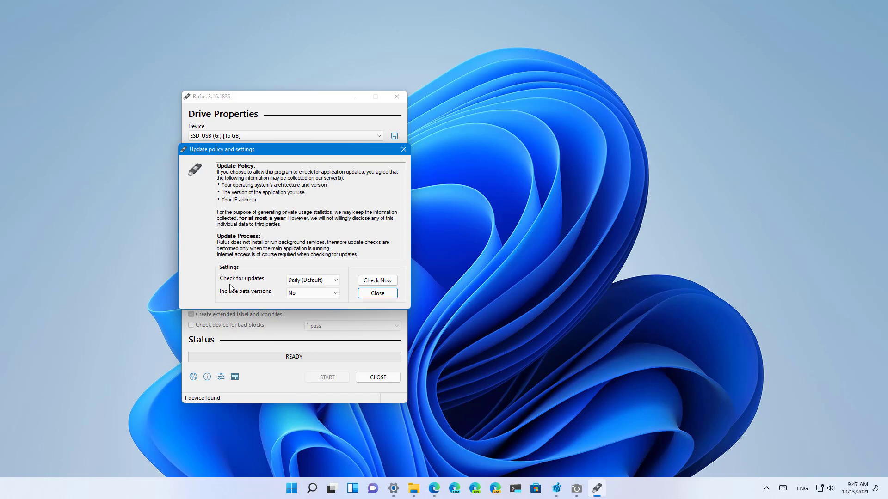
click(312, 280)
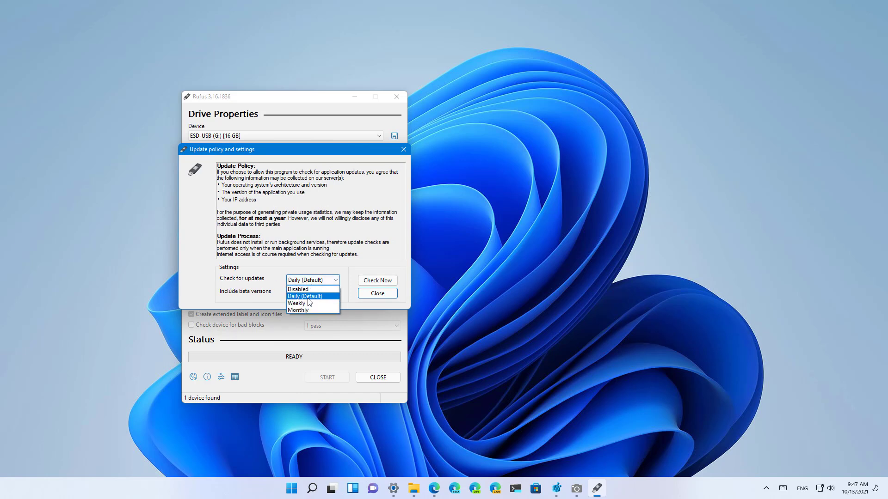
click(309, 297)
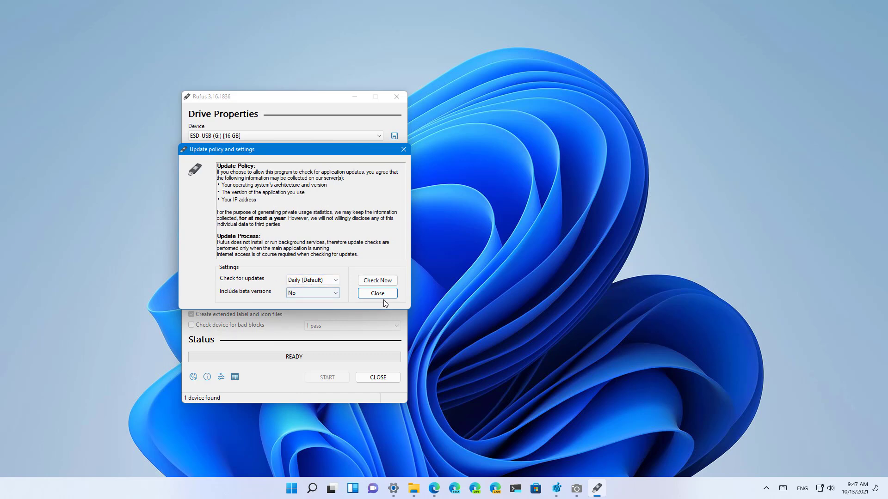
click(403, 149)
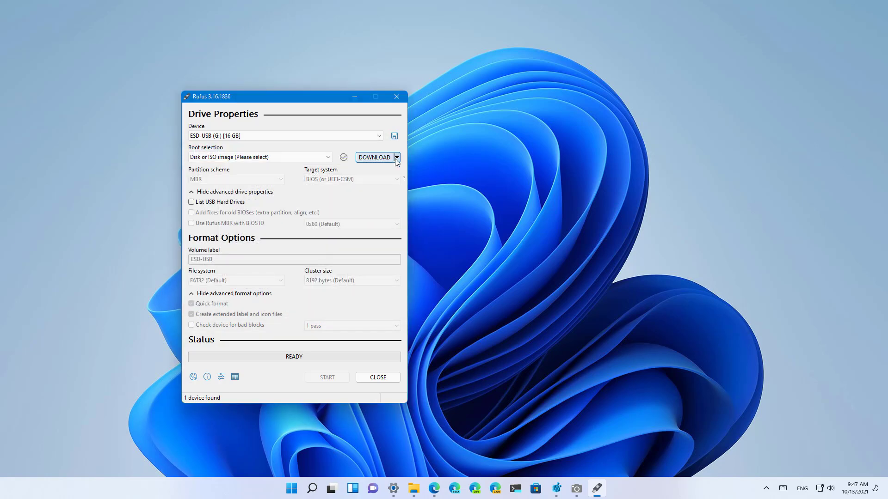
- Load Win11_English_x64.iso from Downloads and keep the 16 GB ESD-USB (G:) drive as target
click(398, 157)
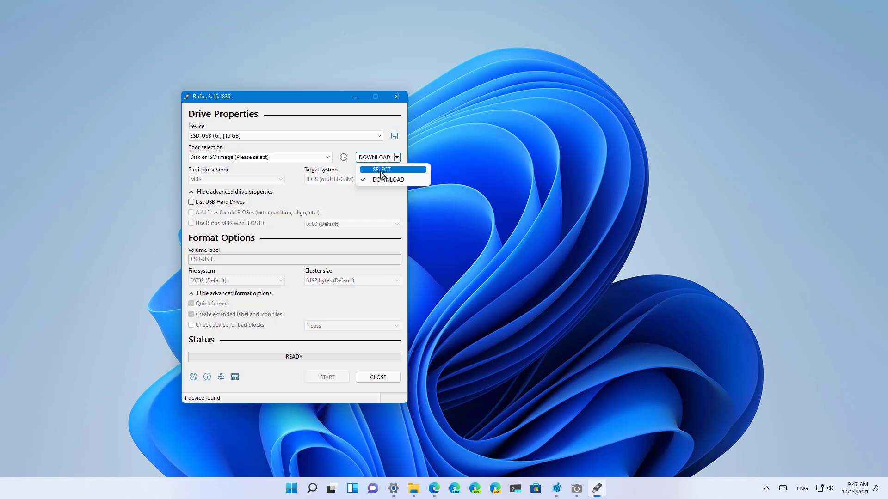
click(380, 170)
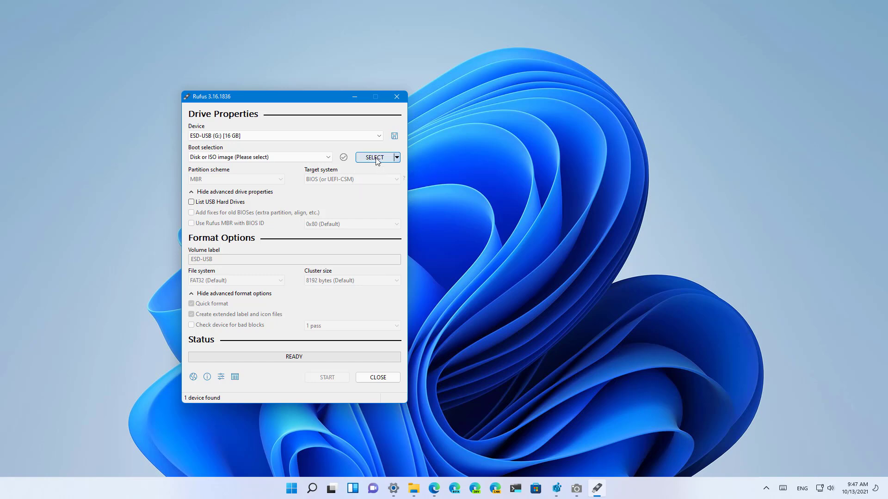
click(378, 159)
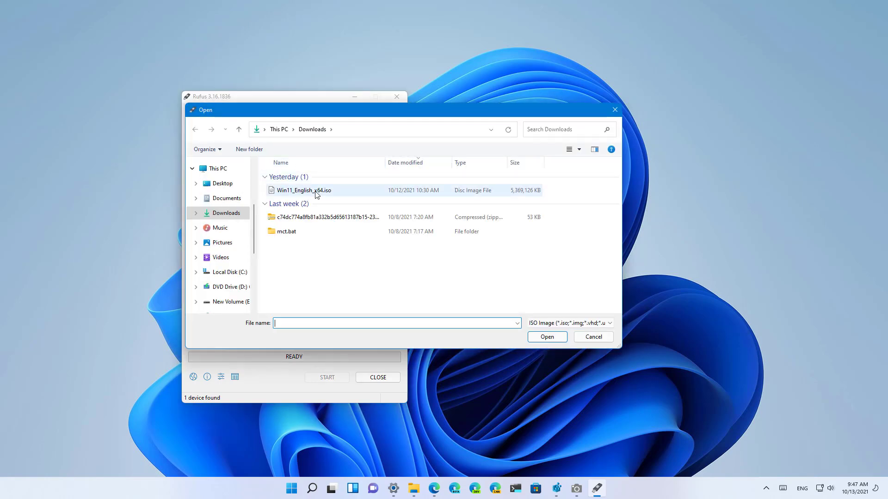
double_click(320, 191)
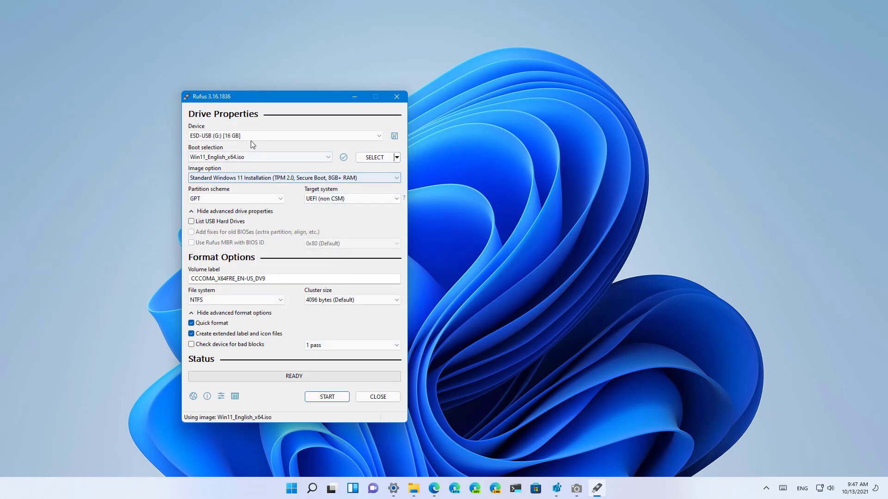
click(223, 136)
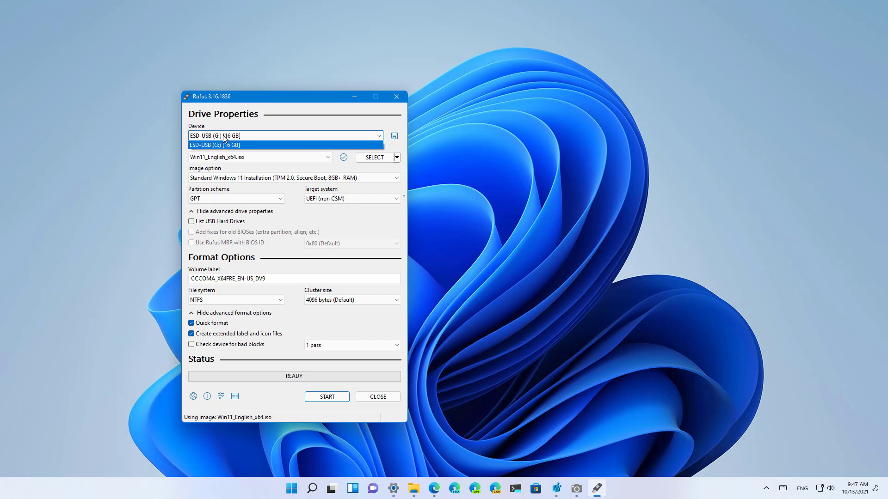
click(224, 137)
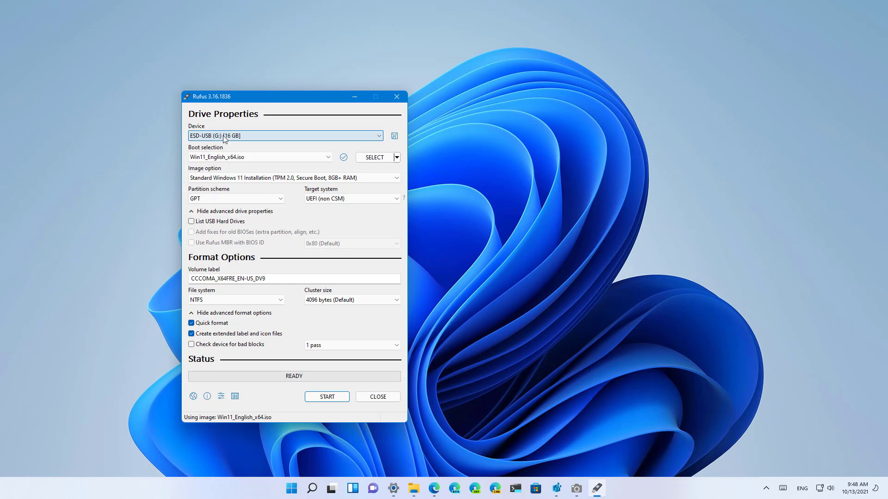
- Set the image option to Extended Windows 11 Installation (no TPM/no Secure Boot), moving to Volume label
click(204, 179)
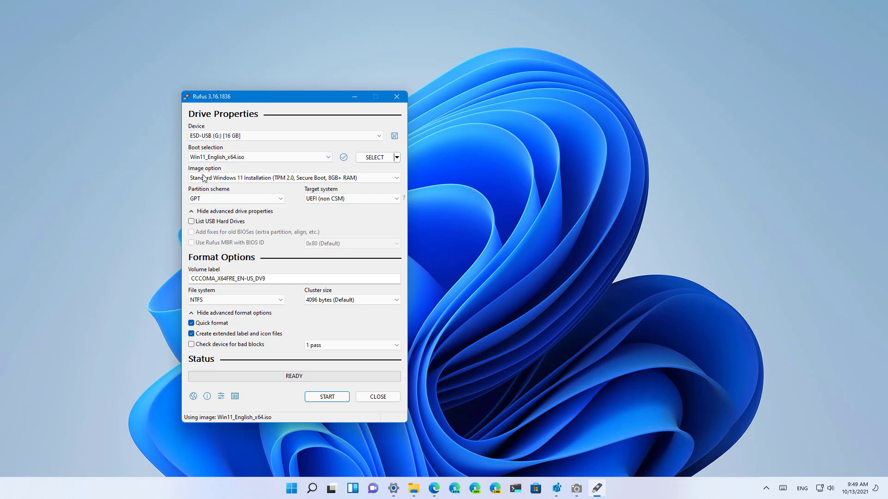
click(208, 178)
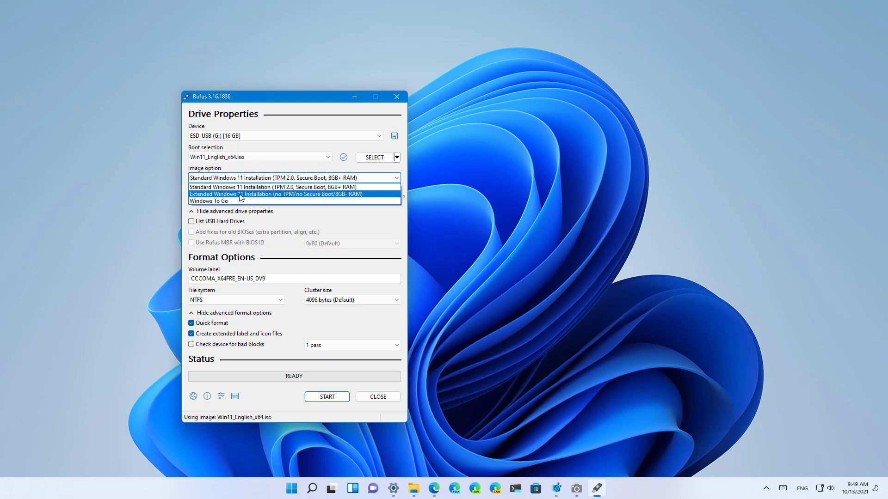
click(240, 195)
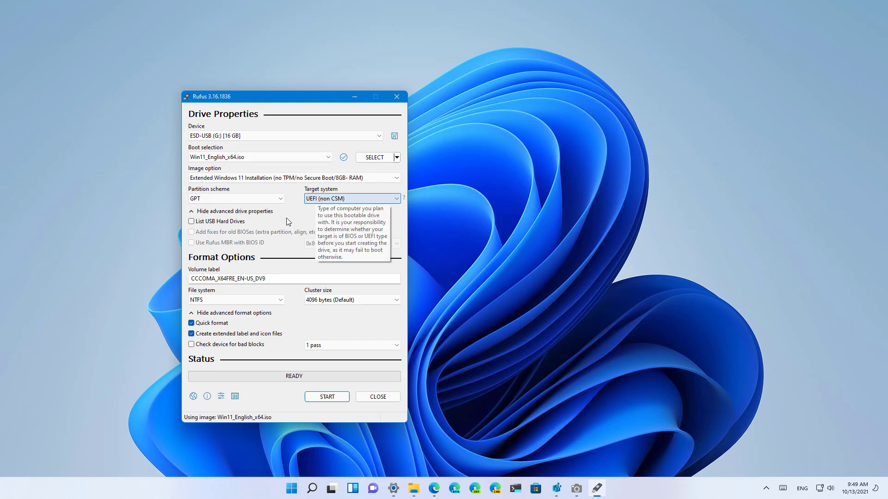
key(Tab)
text(USB)
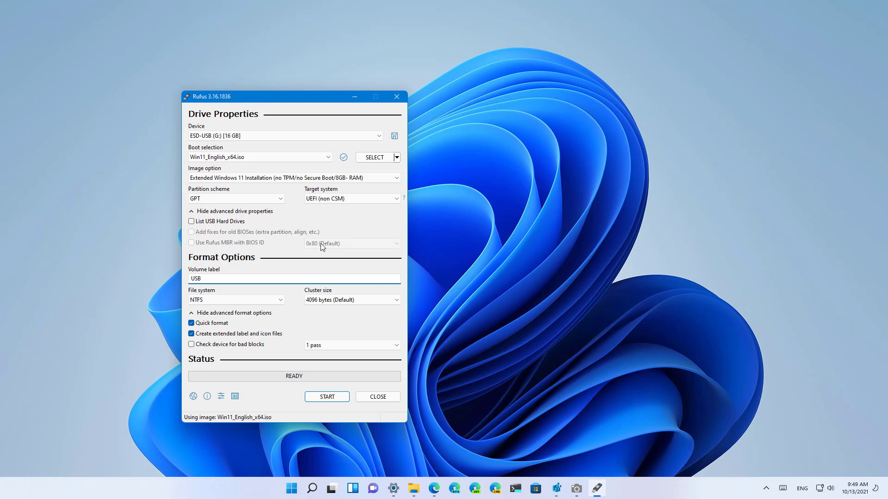
text(_Win11)
- Write the image to the USB_Win11 drive, accepting the data-erase warning and dismissing the Secure Boot notice
click(327, 397)
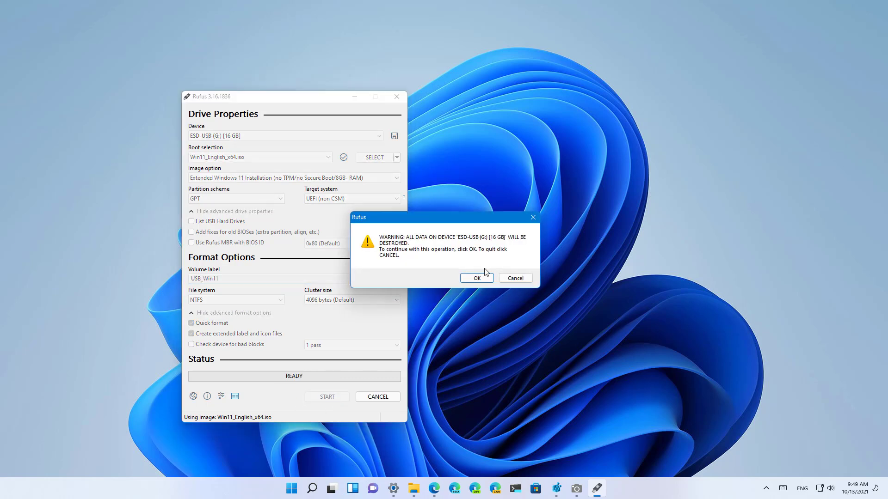
click(480, 280)
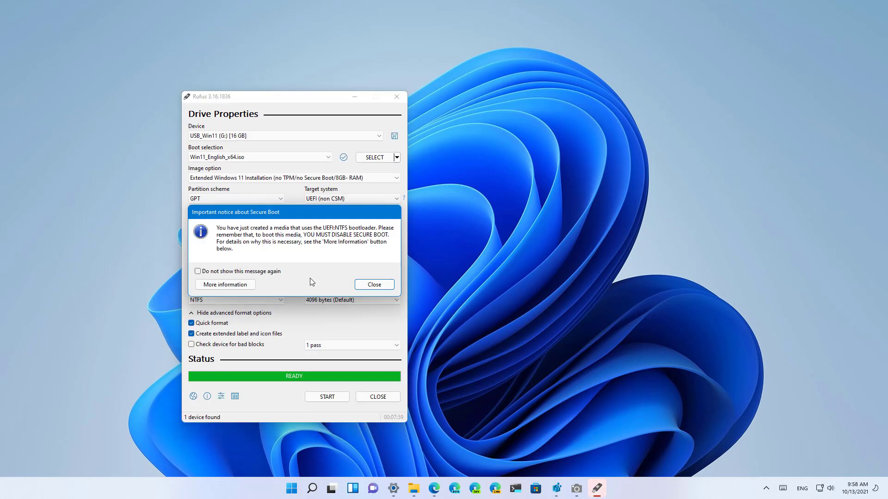
click(381, 288)
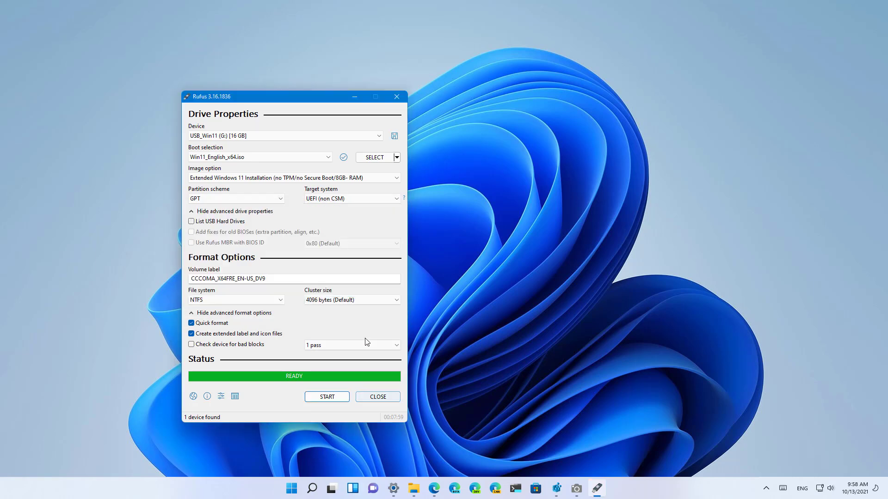
- Close Rufus and bring the Downloads Explorer window forward to view USB_Win11 (G:)
click(378, 397)
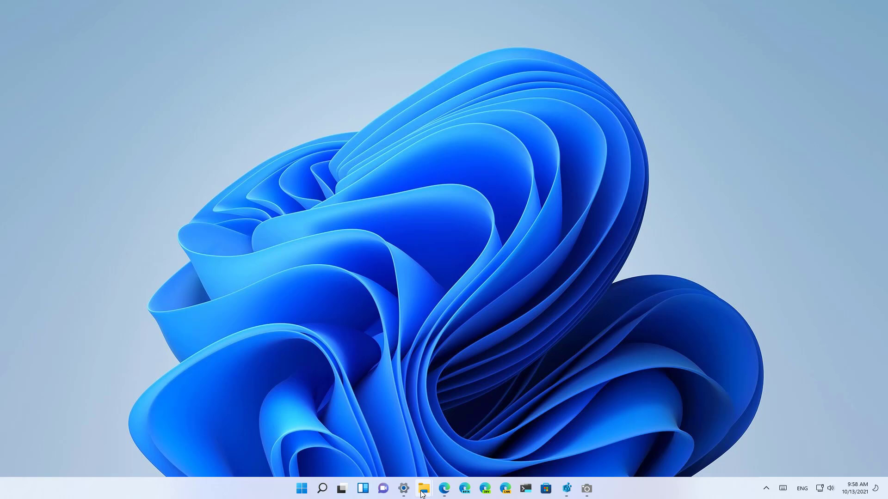
mouse_move(423, 489)
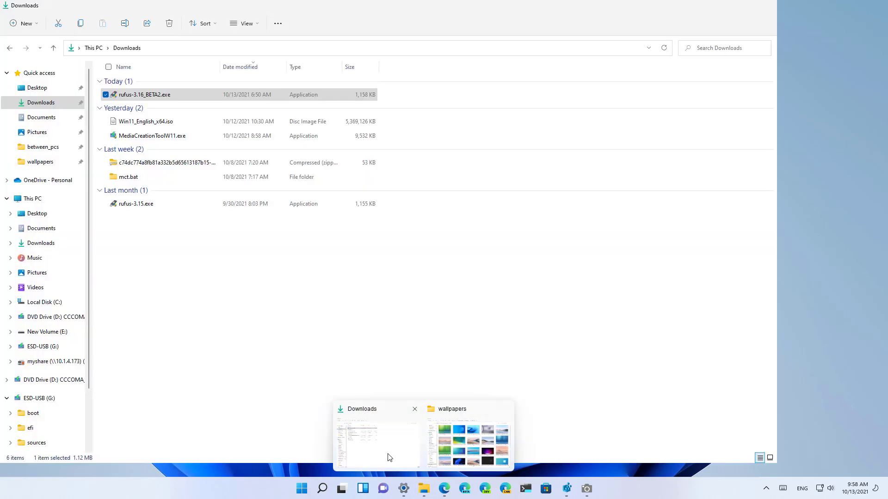
click(389, 443)
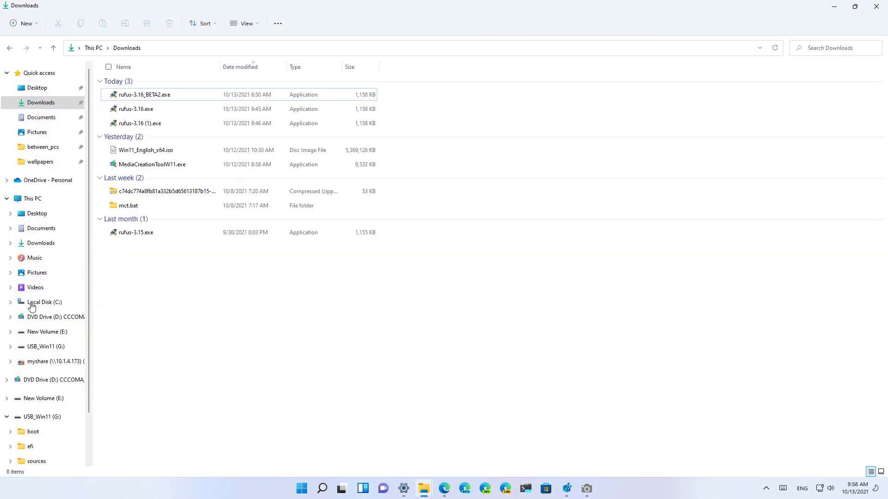